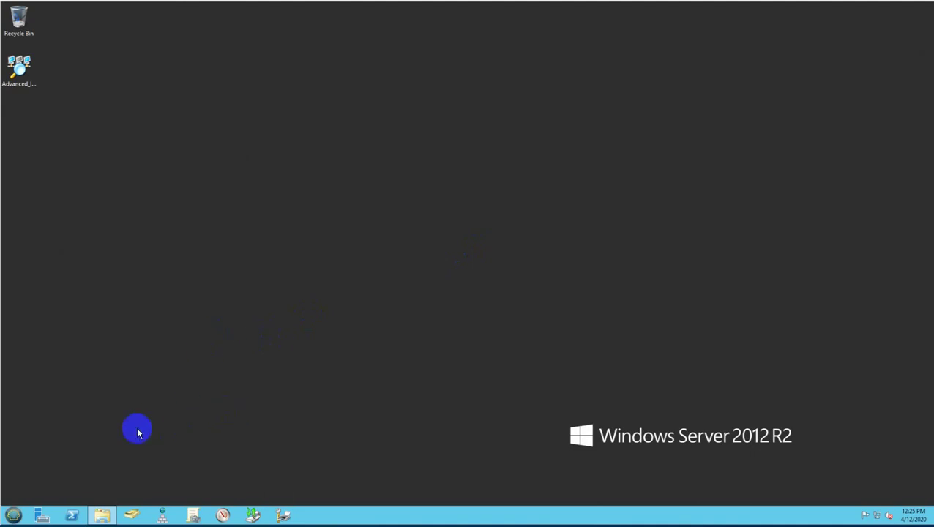
Close the Server Manager dashboard, launch Print Management and select the Ricoh-SL3600 printer
{"action": "left_click", "coordinate": [48, 504]}
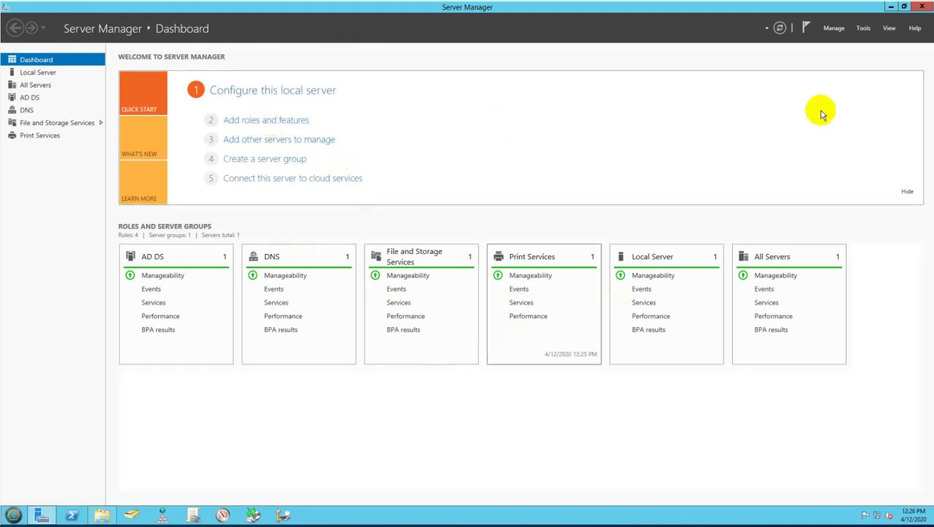
{"action": "left_click", "coordinate": [921, 9]}
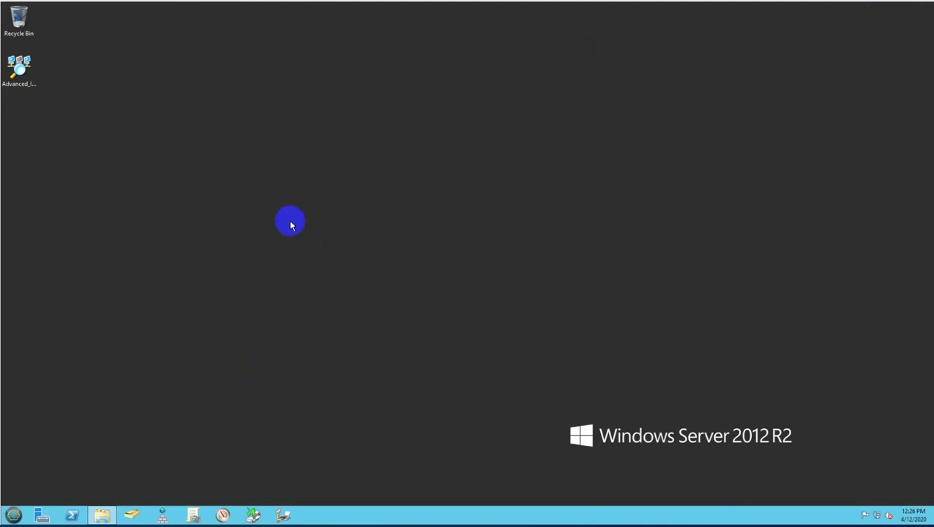
{"action": "left_click", "coordinate": [283, 515]}
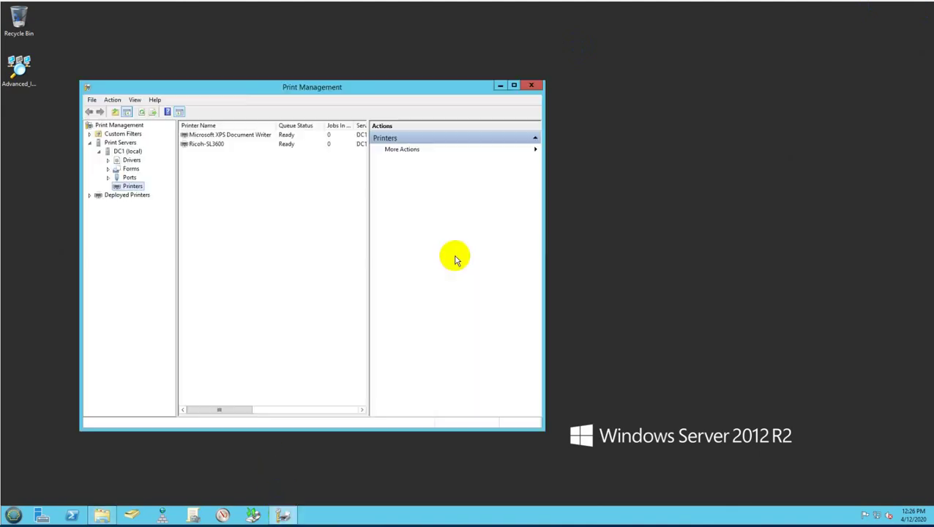
{"action": "left_click", "coordinate": [210, 145]}
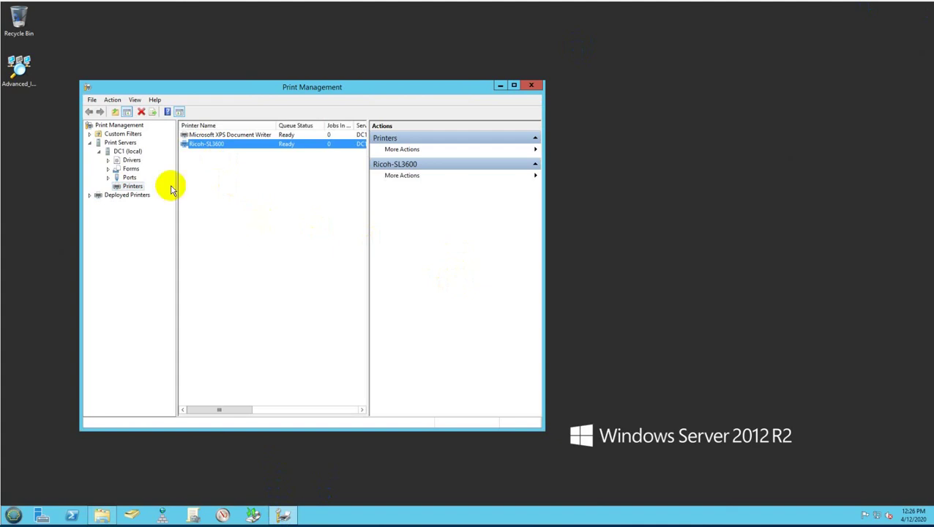
Inspect the PCL6 V4 Driver for Universal Print under Drivers, then reselect Ricoh-SL3600 in Printers
{"action": "left_click", "coordinate": [132, 160]}
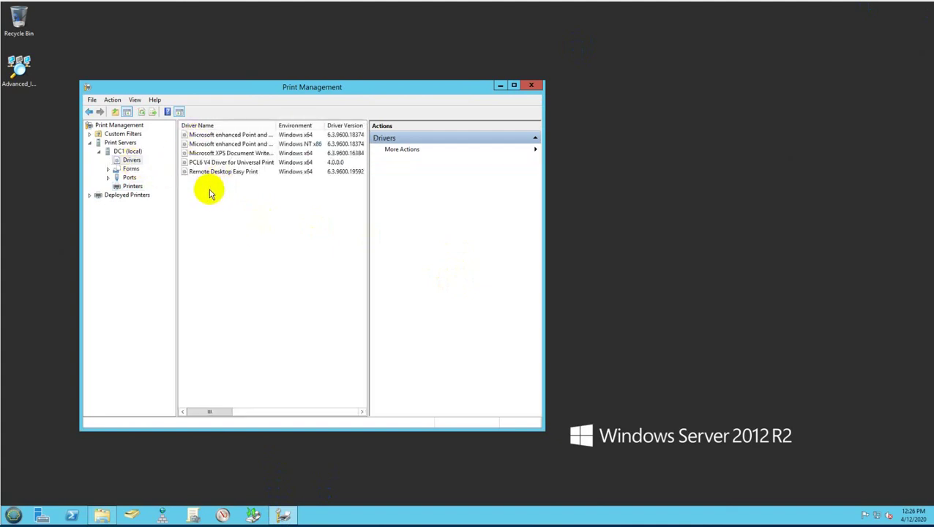
{"action": "left_click", "coordinate": [250, 163]}
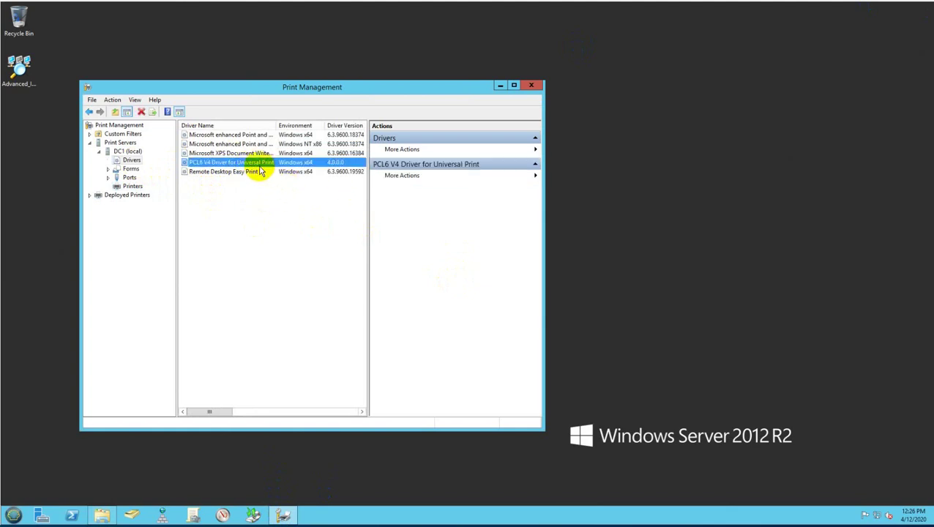
{"action": "left_click", "coordinate": [128, 186]}
{"action": "left_click", "coordinate": [206, 146]}
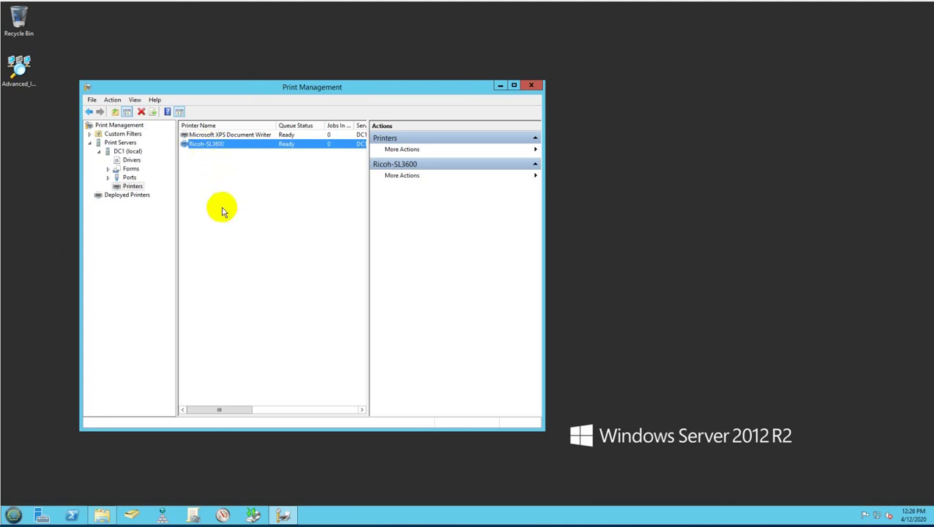
{"action": "left_click", "coordinate": [213, 145]}
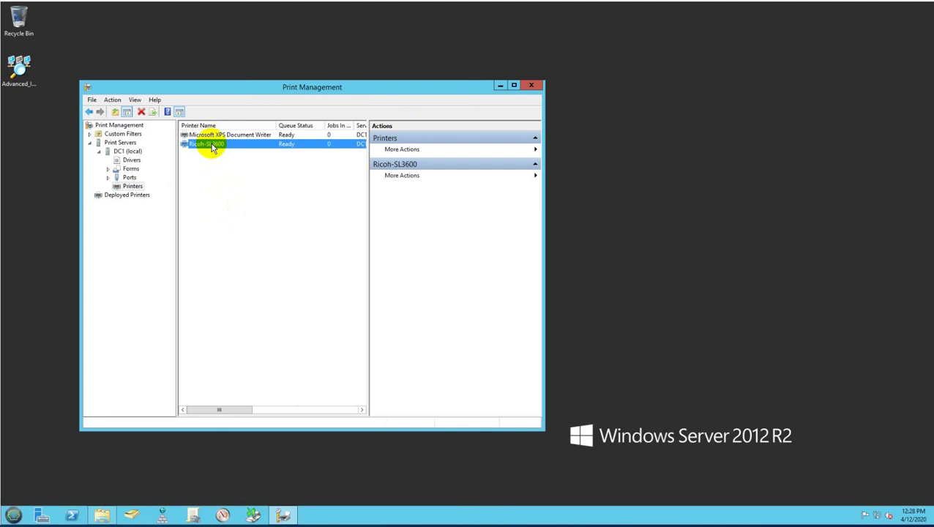
Start Deploy with Group Policy for Ricoh-SL3600 and browse to Default Domain Policy as the GPO
{"action": "right_click", "coordinate": [212, 146]}
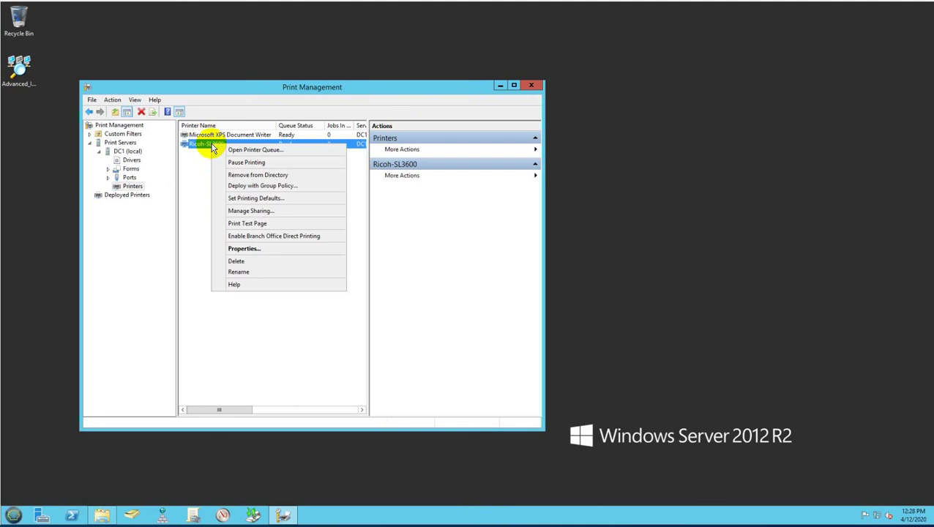
{"action": "left_click", "coordinate": [266, 187]}
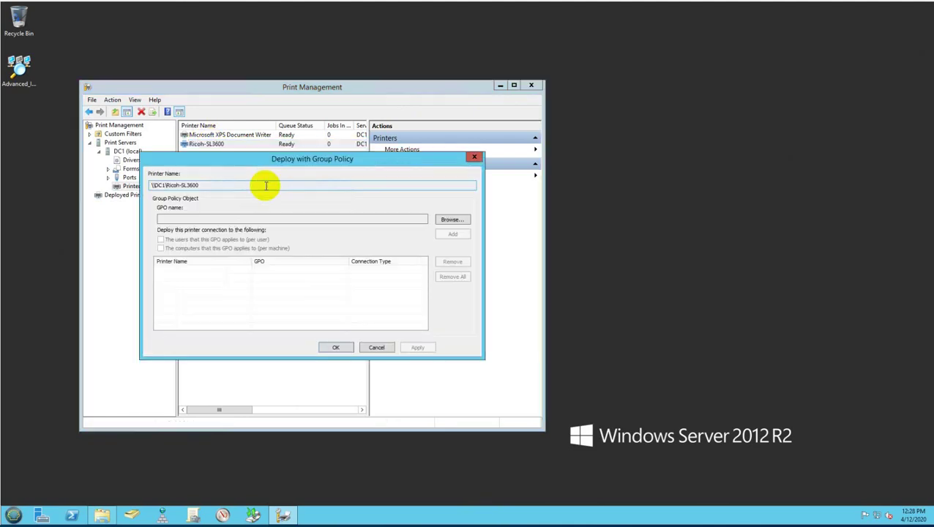
{"action": "left_click", "coordinate": [448, 220]}
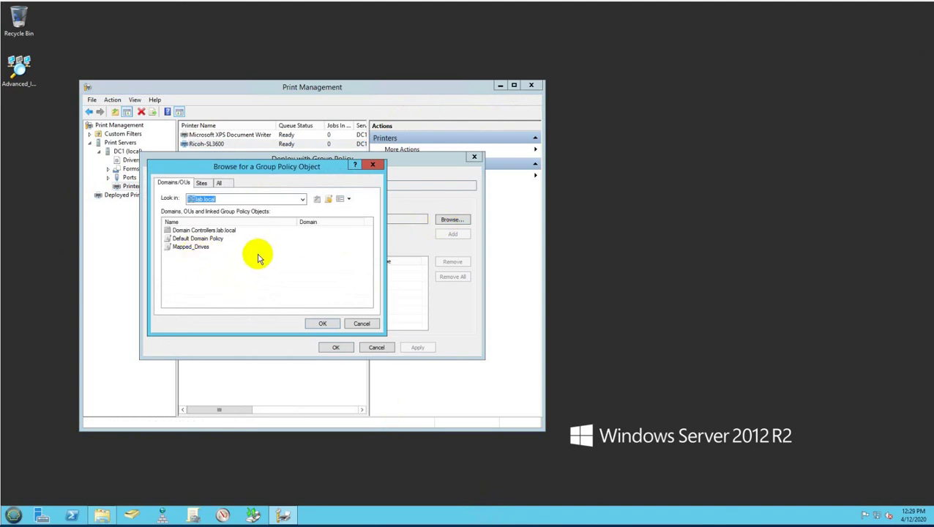
{"action": "left_click", "coordinate": [216, 243]}
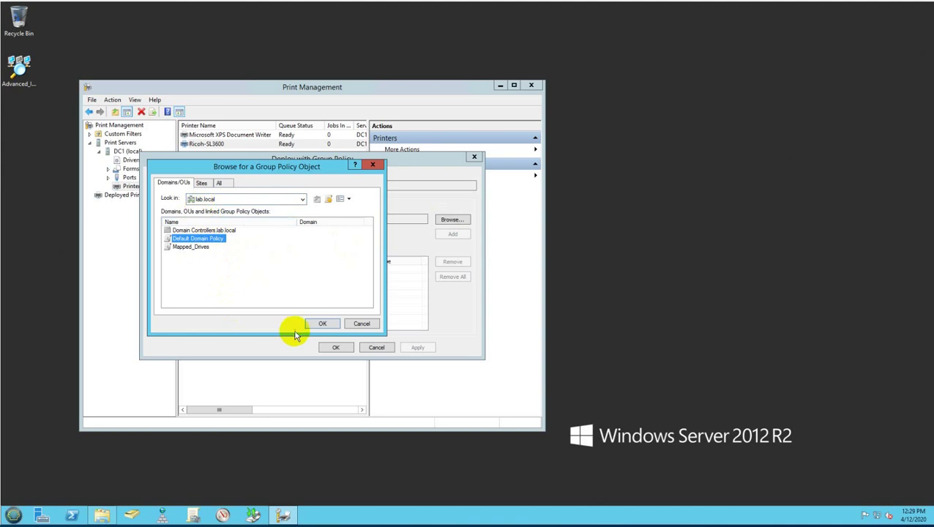
{"action": "left_click", "coordinate": [319, 323]}
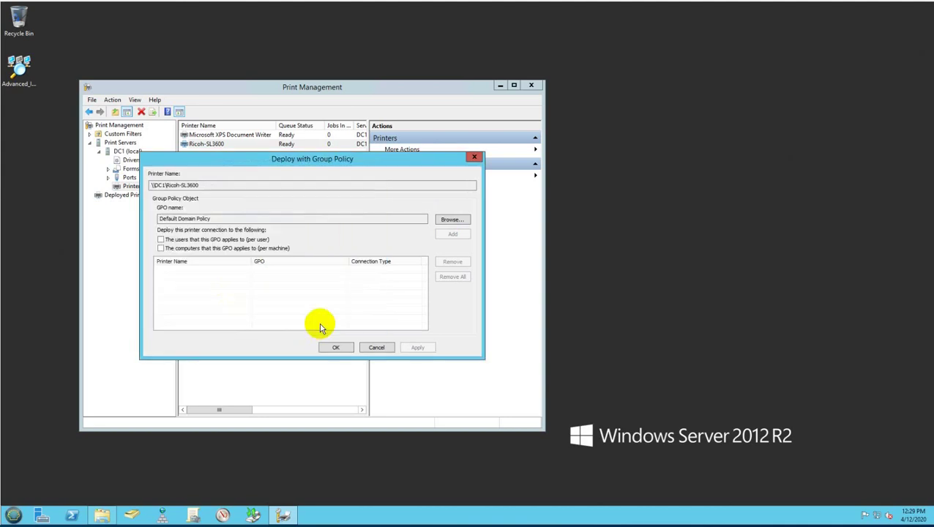
Add a per-user-only deployment of Ricoh-SL3600 to Default Domain Policy and apply it
{"action": "left_click", "coordinate": [214, 242]}
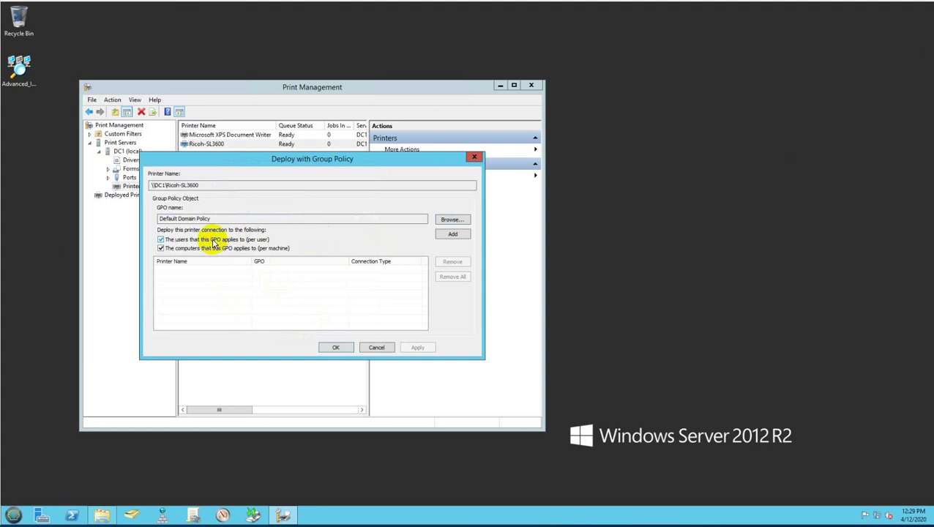
{"action": "left_click", "coordinate": [210, 248]}
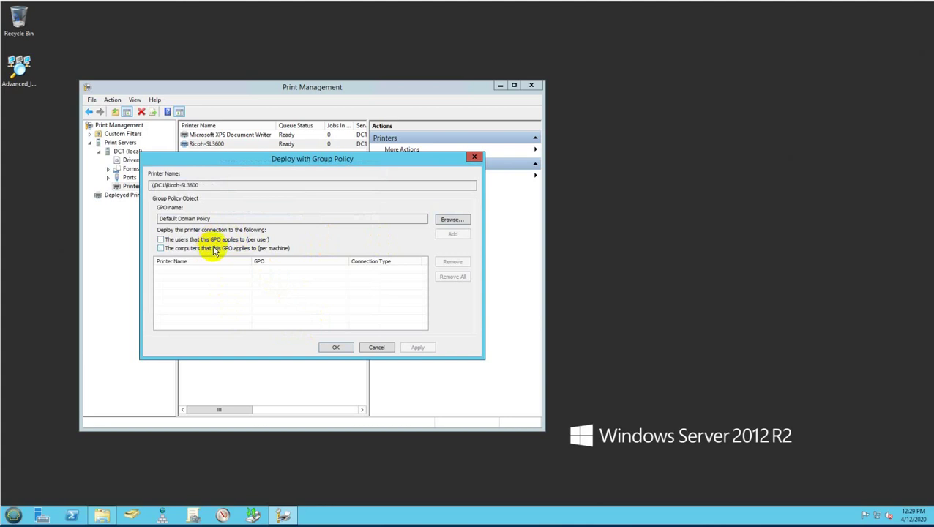
{"action": "left_click", "coordinate": [213, 239]}
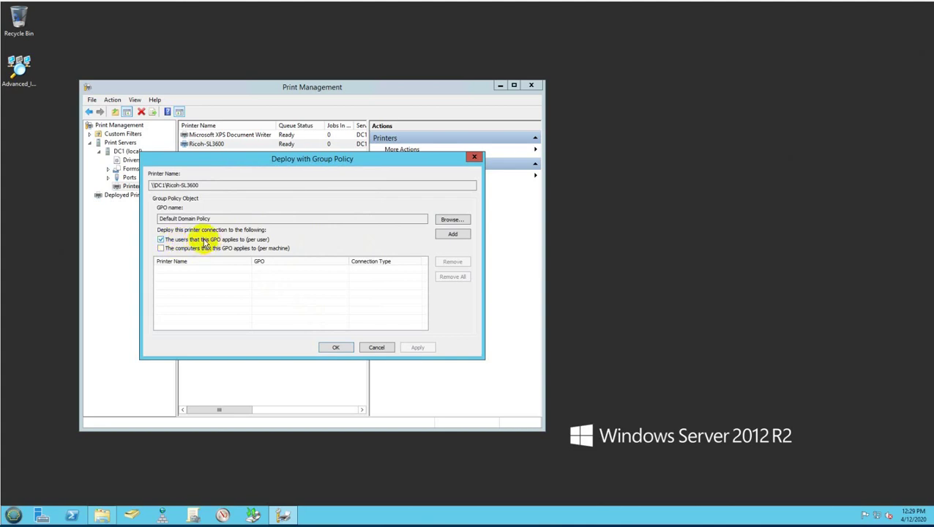
{"action": "left_click", "coordinate": [450, 236]}
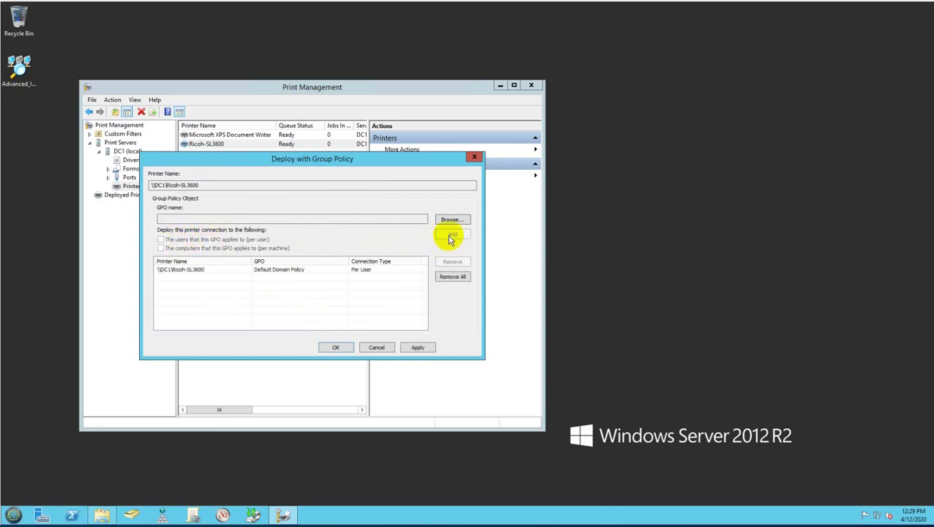
{"action": "left_click", "coordinate": [416, 348]}
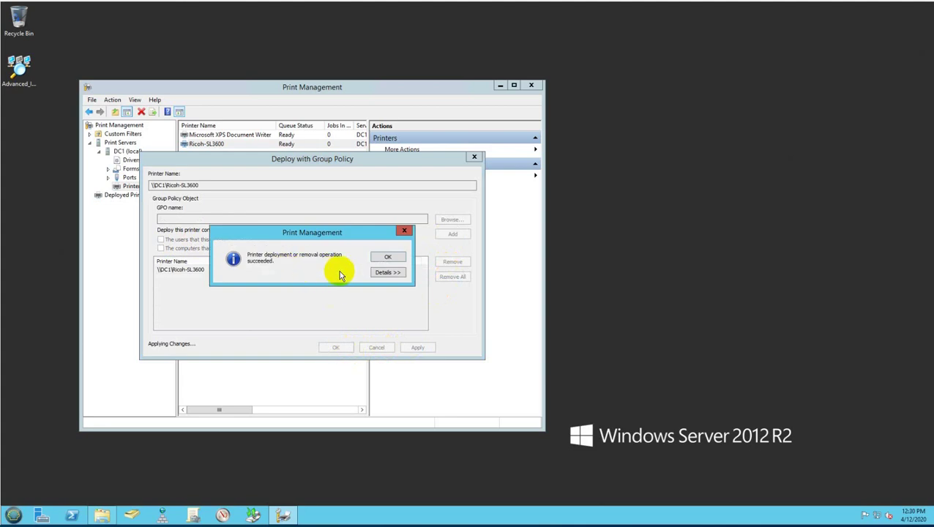
{"action": "left_click", "coordinate": [386, 262]}
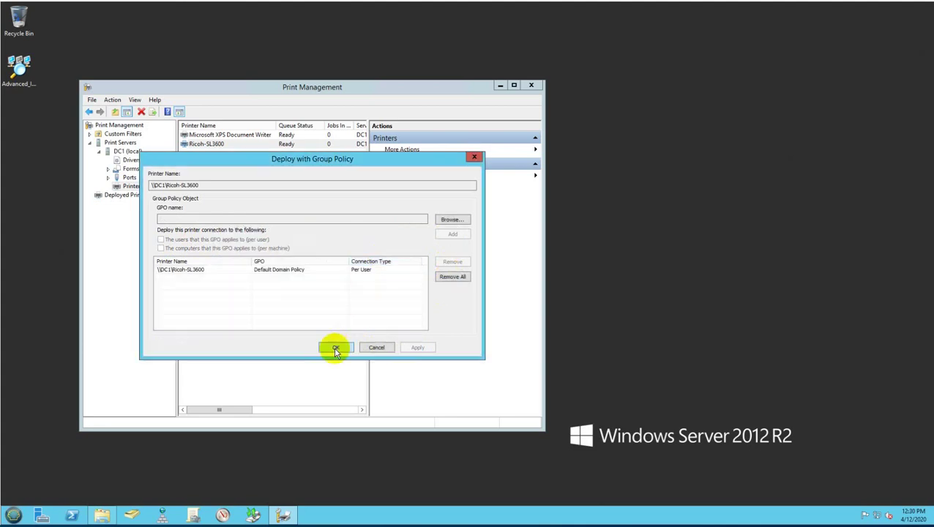
{"action": "left_click", "coordinate": [335, 347]}
Select the Ricoh-SL3600 entry under Deployed Printers
{"action": "left_click", "coordinate": [110, 196]}
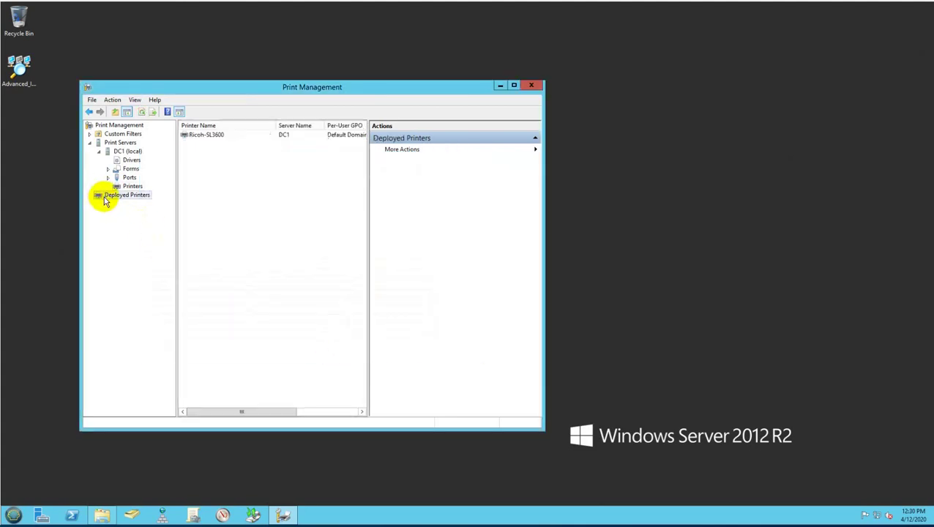
{"action": "left_click", "coordinate": [204, 139]}
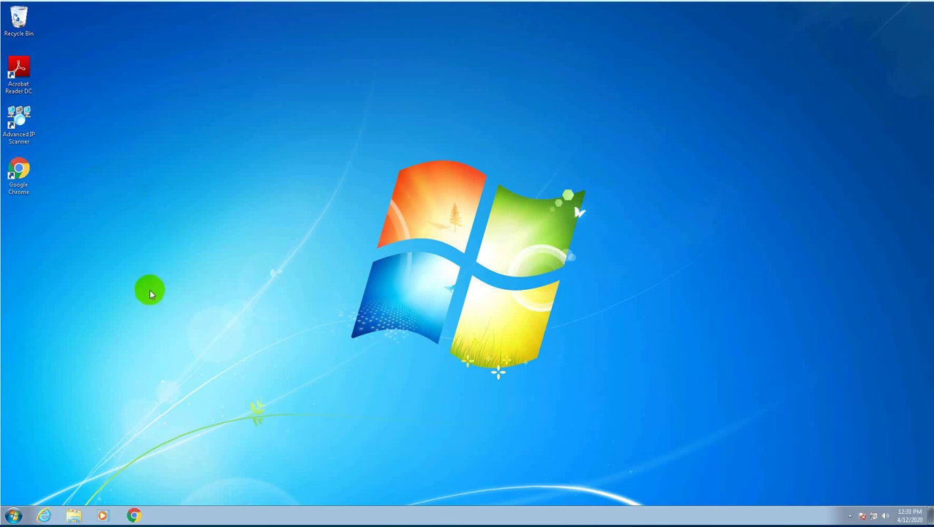
{"action": "left_click", "coordinate": [14, 515]}
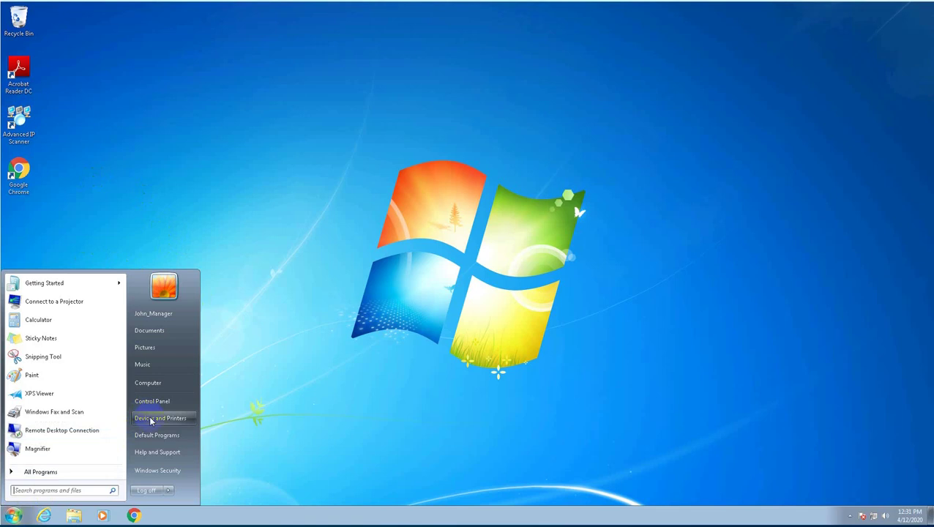
{"action": "left_click", "coordinate": [151, 420]}
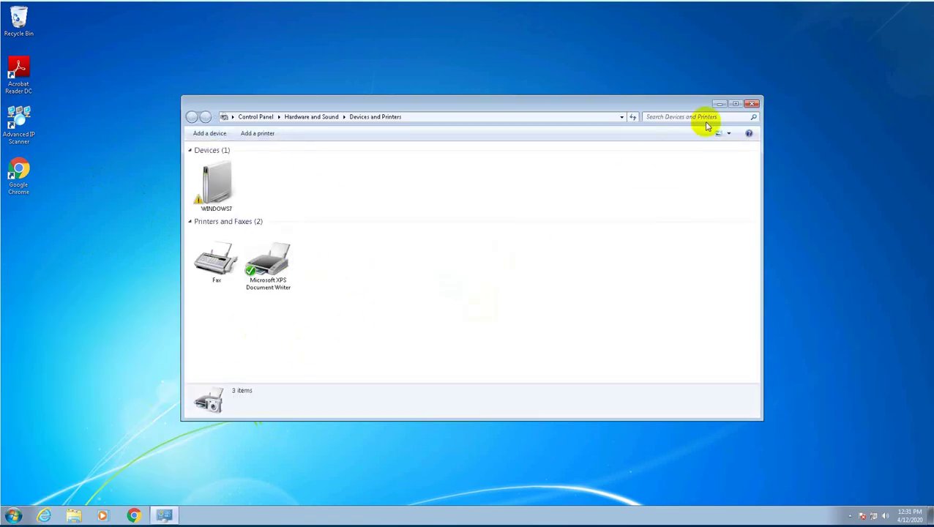
{"action": "left_click", "coordinate": [753, 105]}
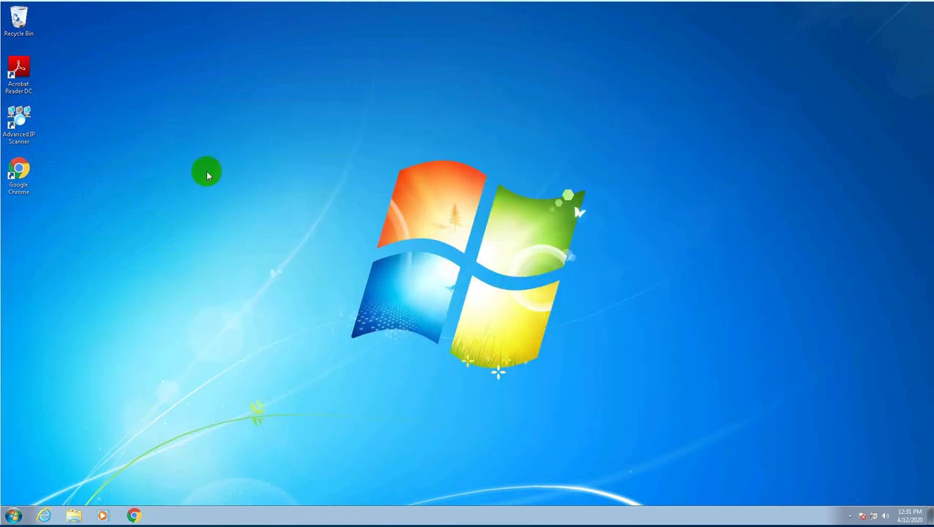
{"action": "left_click", "coordinate": [15, 513]}
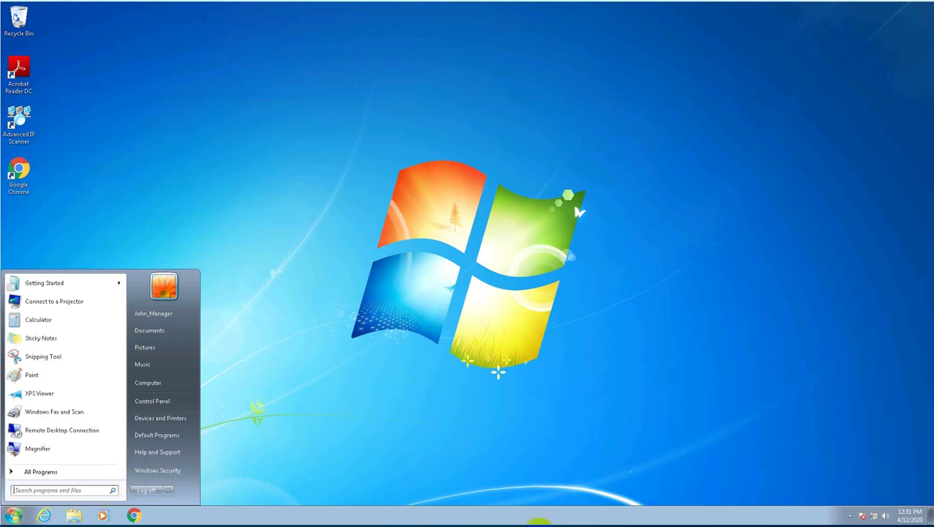
{"action": "left_click", "coordinate": [189, 188]}
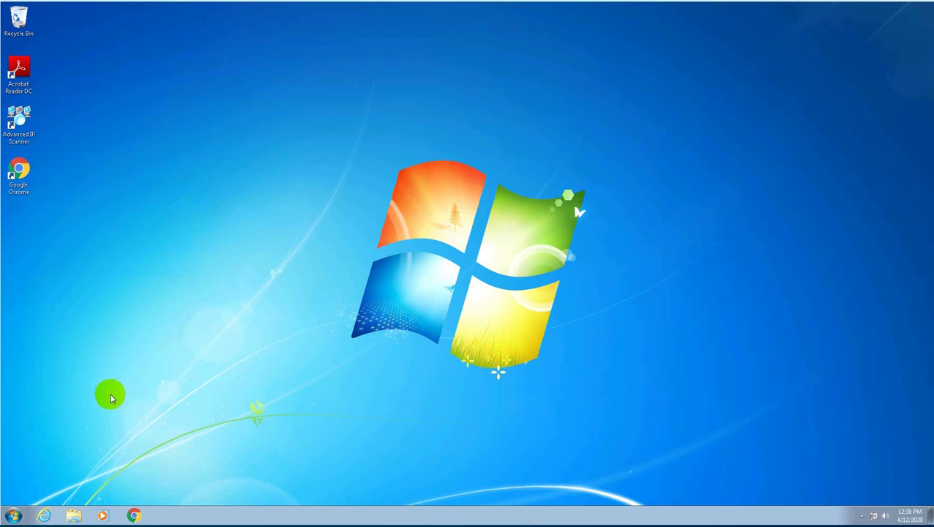
Open Devices and Printers from Start and check Ricoh-SL3600 on DC1 shows Ready, 0 documents
{"action": "left_click", "coordinate": [14, 515]}
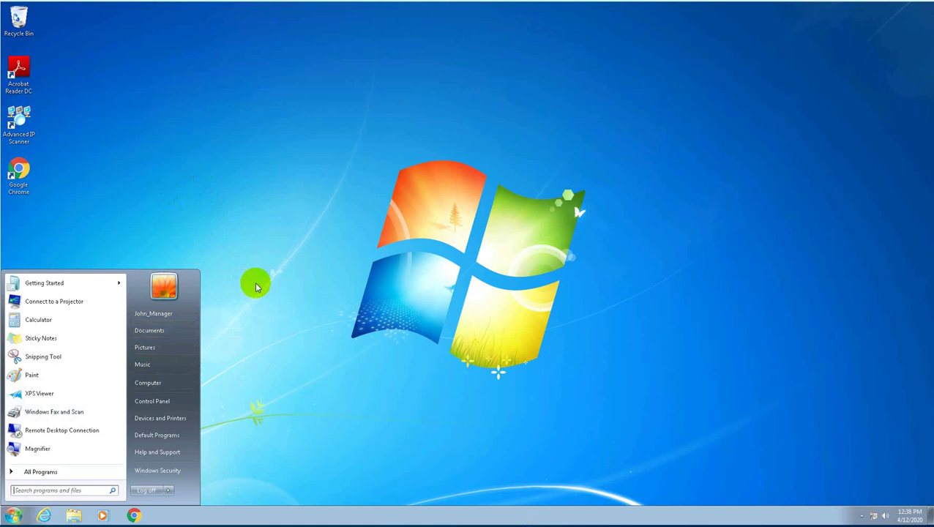
{"action": "left_click", "coordinate": [148, 422]}
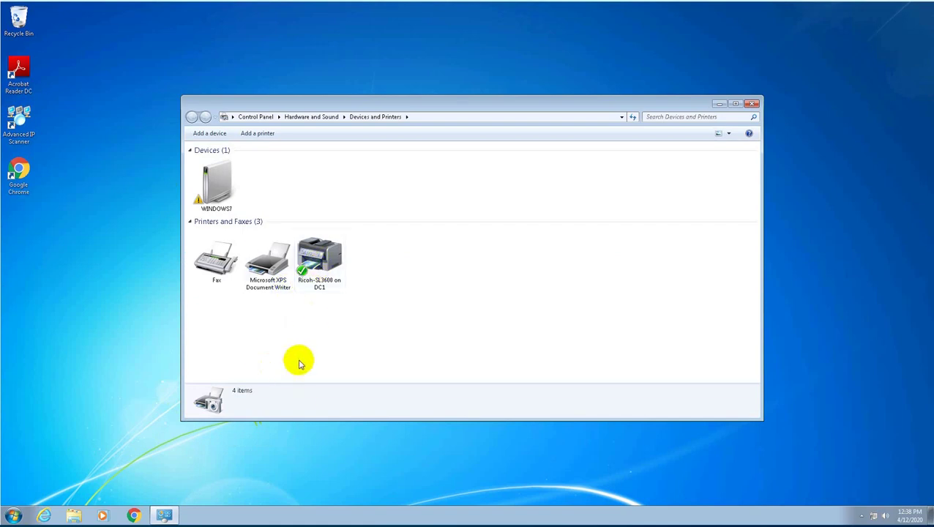
{"action": "mouse_move", "coordinate": [323, 268]}
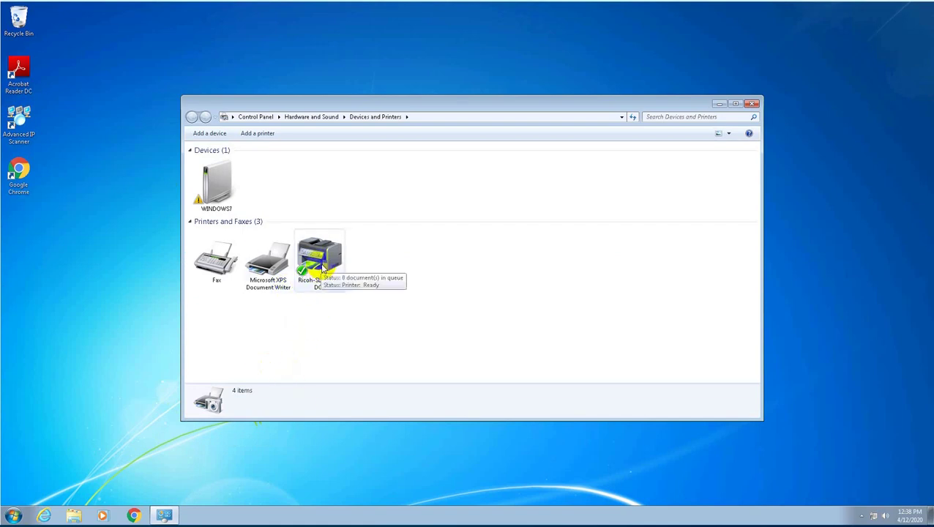